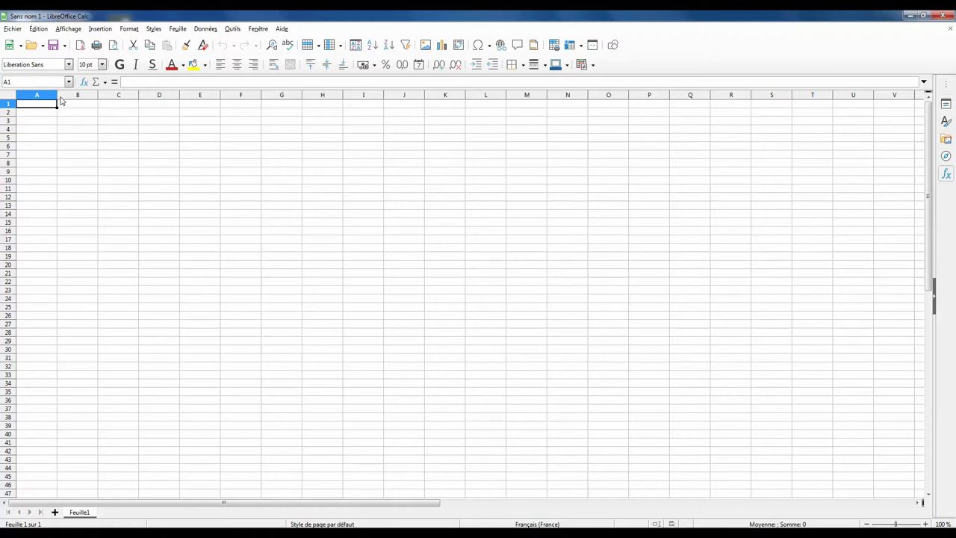
Step: Select entire columns B and C and entire rows 1 and 2, one at a time, to see how they are addressed
left_click(77, 96)
left_click(112, 96)
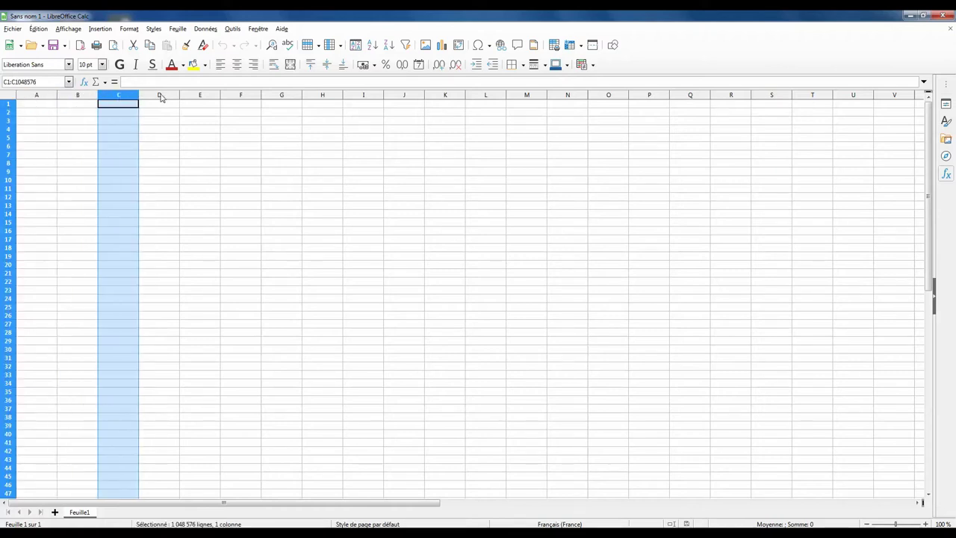
left_click(9, 104)
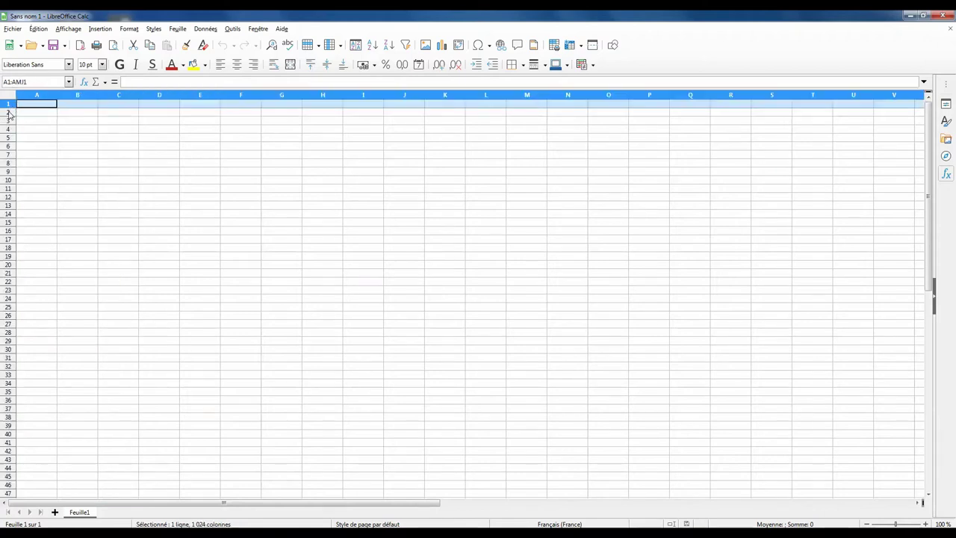
left_click(8, 112)
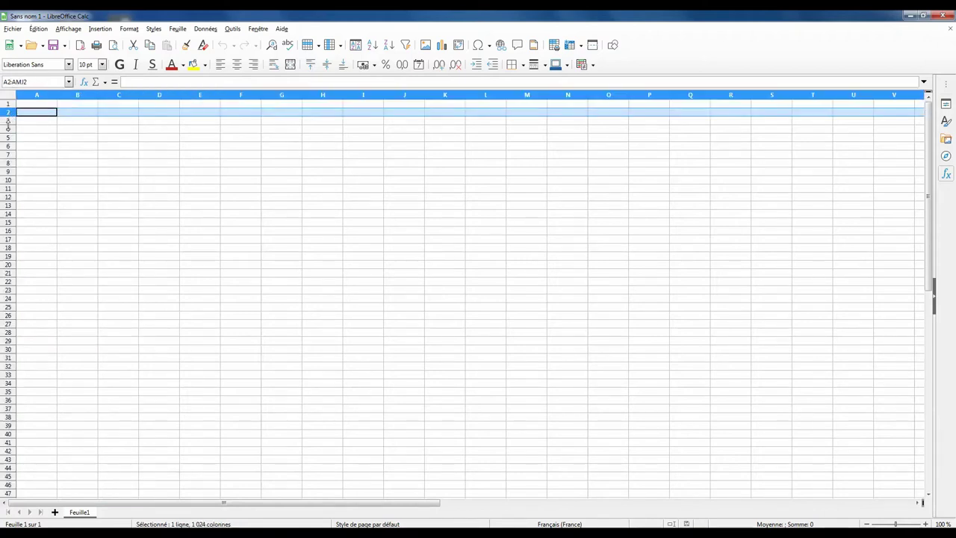
left_click(89, 153)
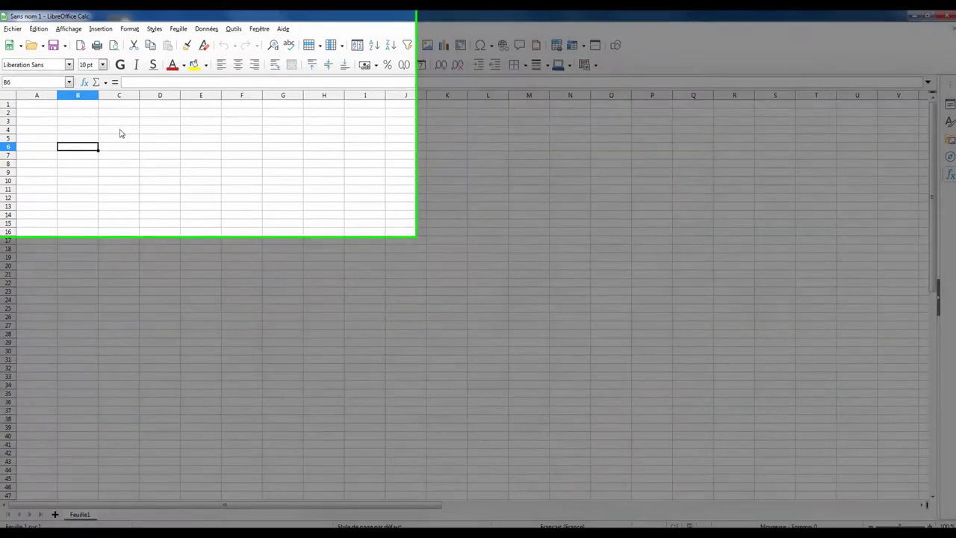
Step: Enter "Cellule C4" in cell C4 and make column C slightly narrower
left_click(118, 132)
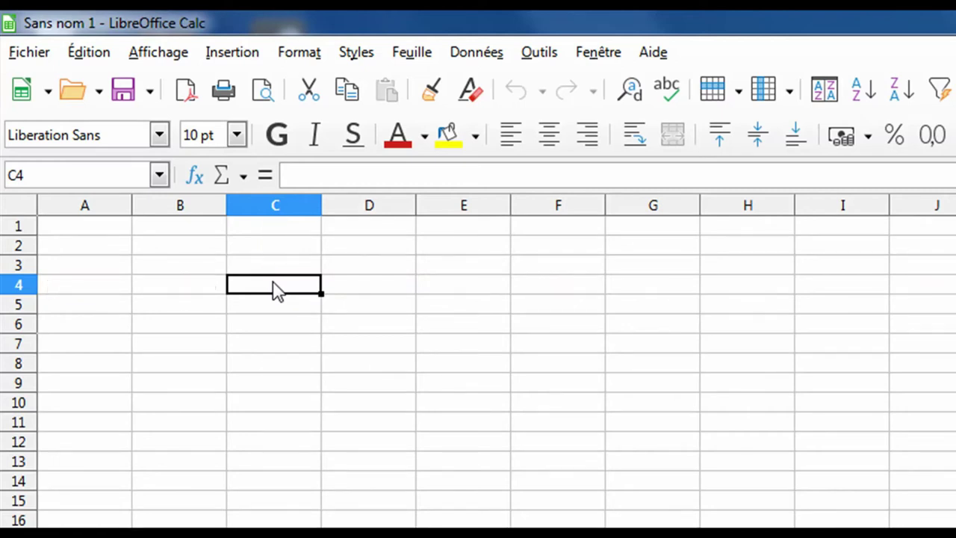
type("Cell")
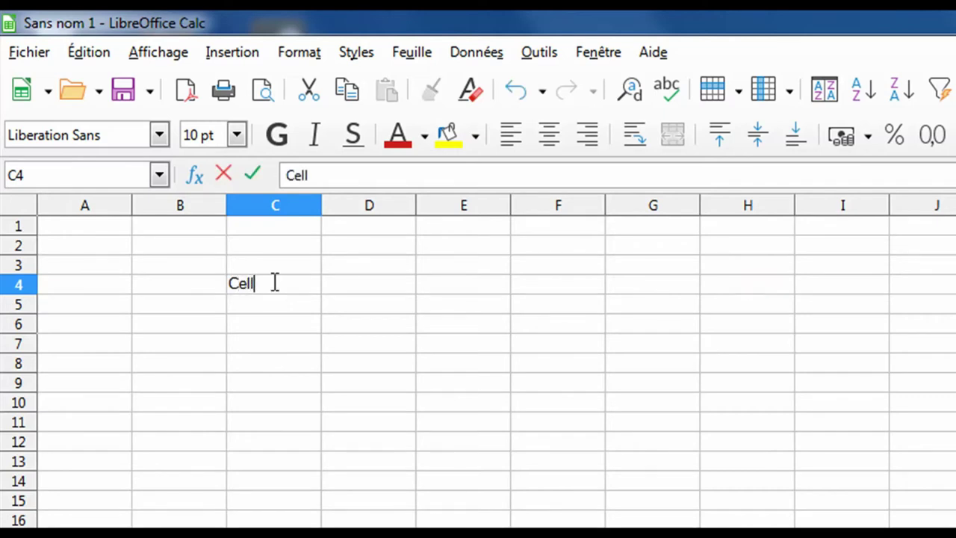
type("ule C4")
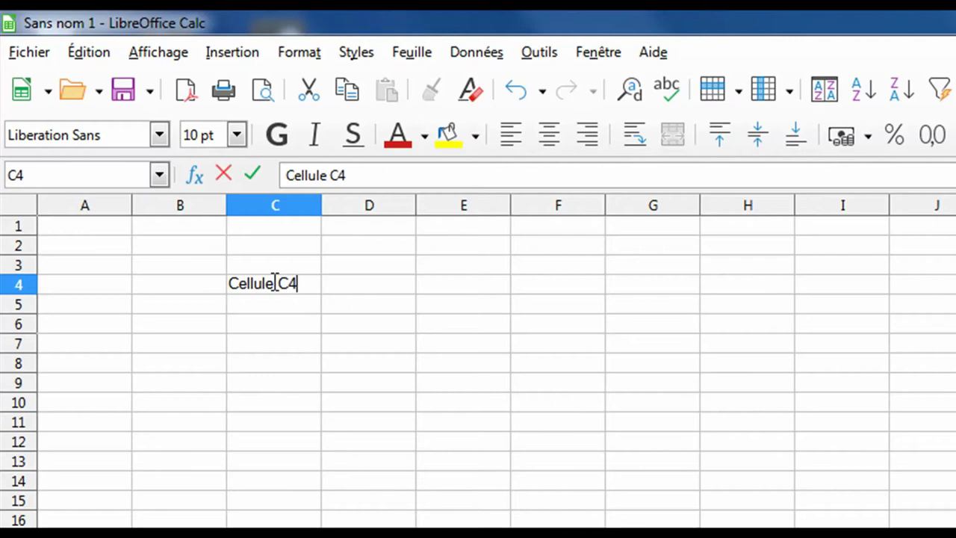
left_click(247, 289)
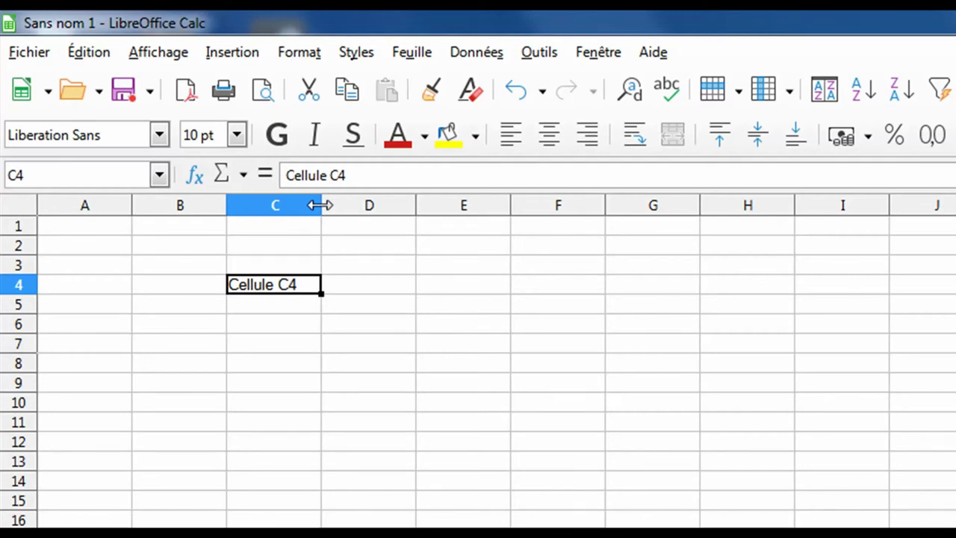
mouse_move(320, 205)
left_mouse_down()
mouse_move(404, 207)
mouse_move(314, 207)
left_mouse_up()
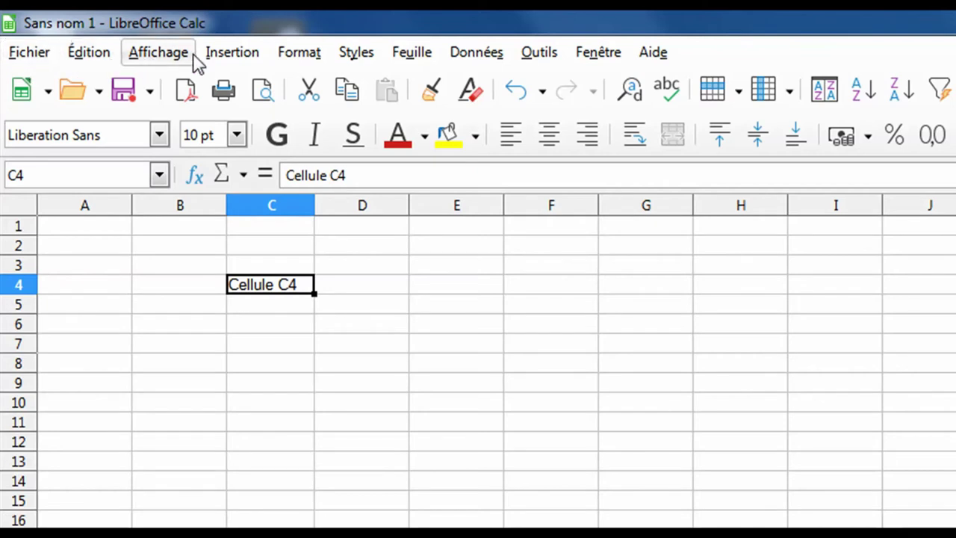
Step: Review the commands offered in every category from Fichier to Aide, including the list of available toolbars
left_click(44, 52)
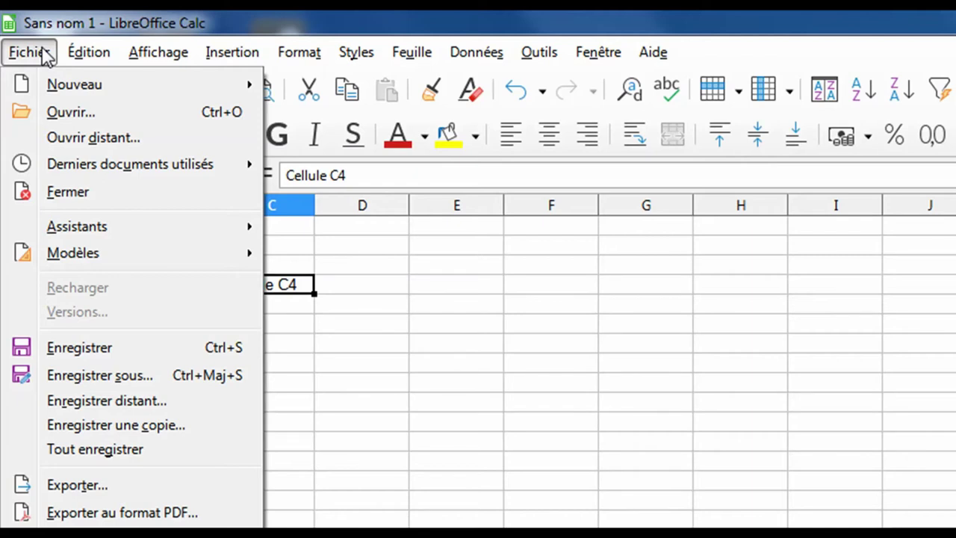
mouse_move(90, 54)
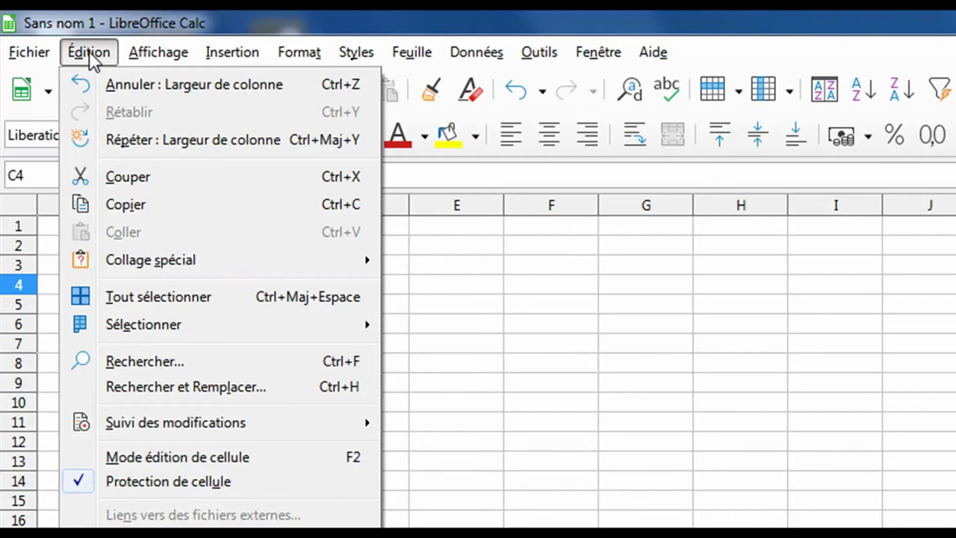
mouse_move(157, 60)
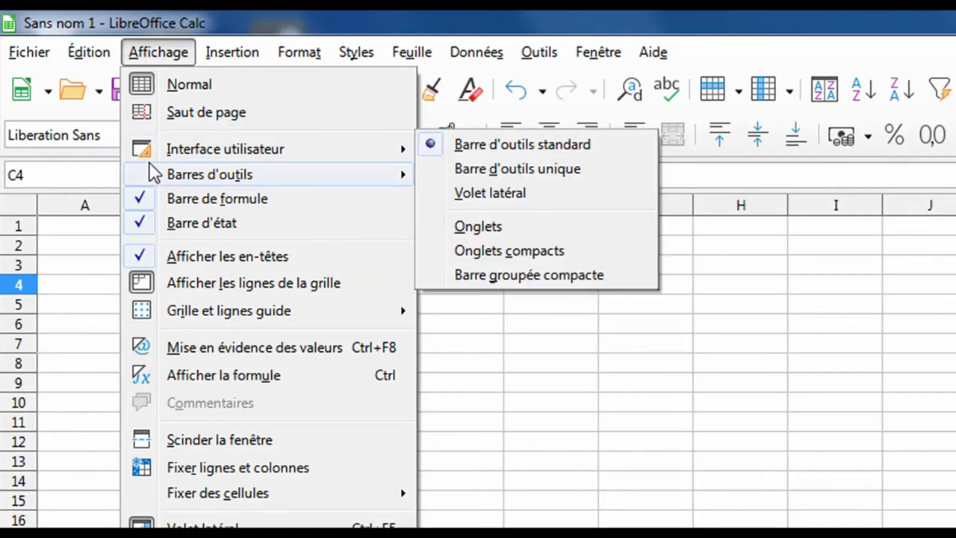
mouse_move(153, 173)
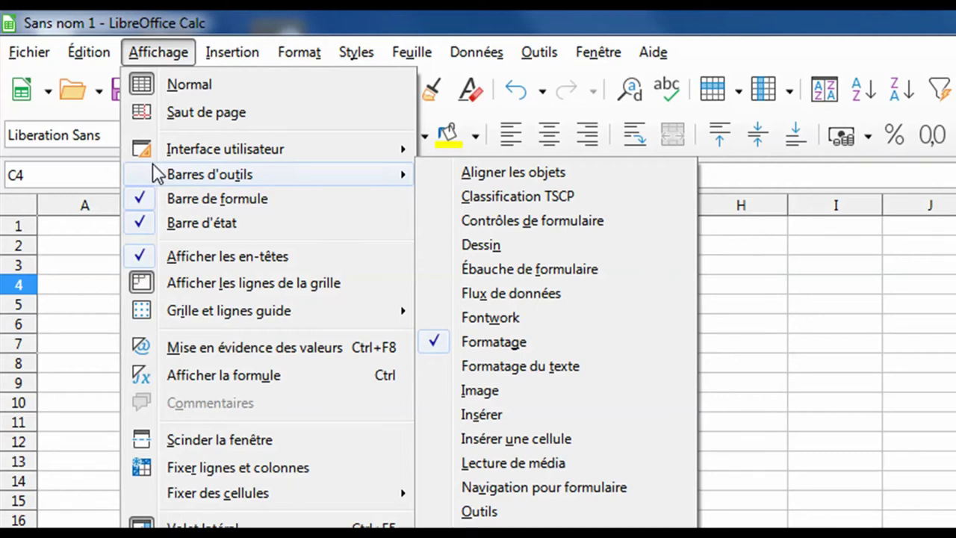
mouse_move(259, 58)
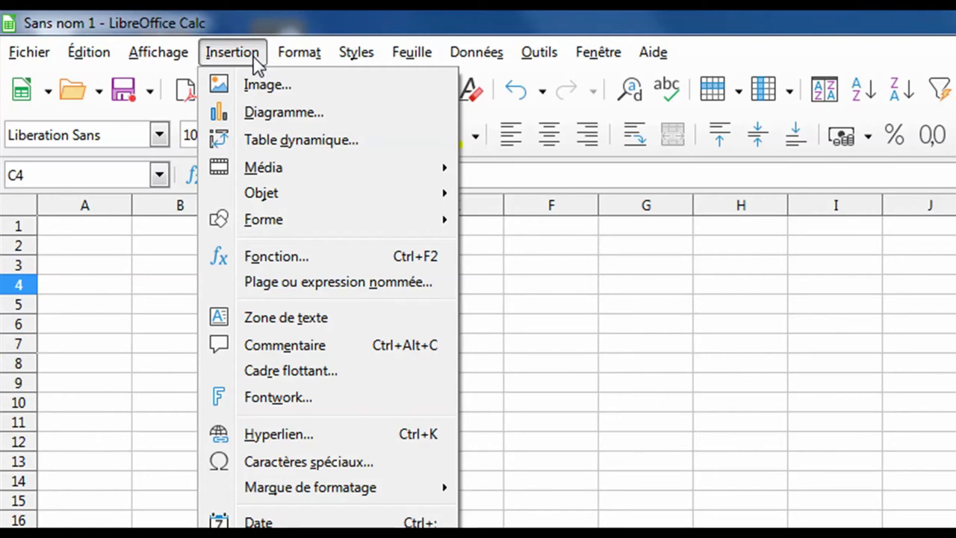
mouse_move(296, 64)
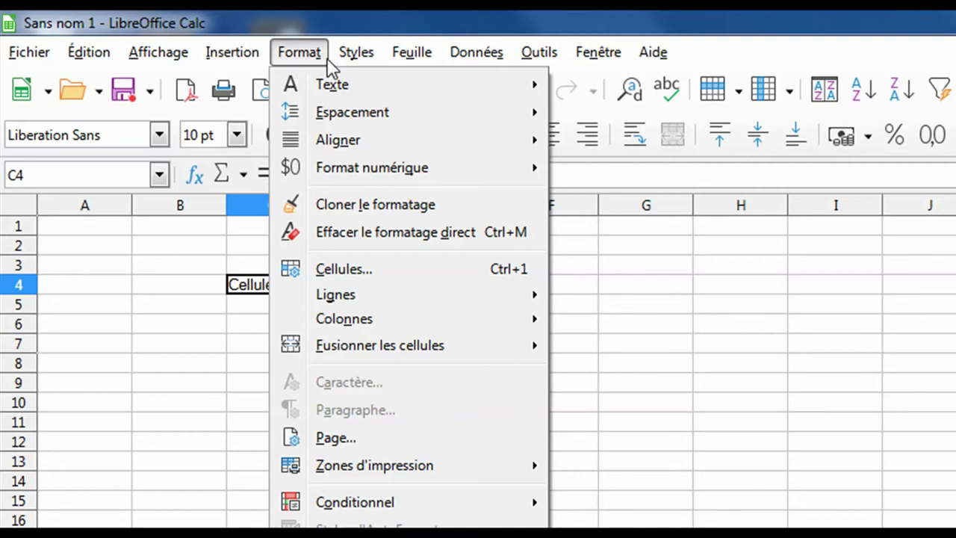
mouse_move(344, 65)
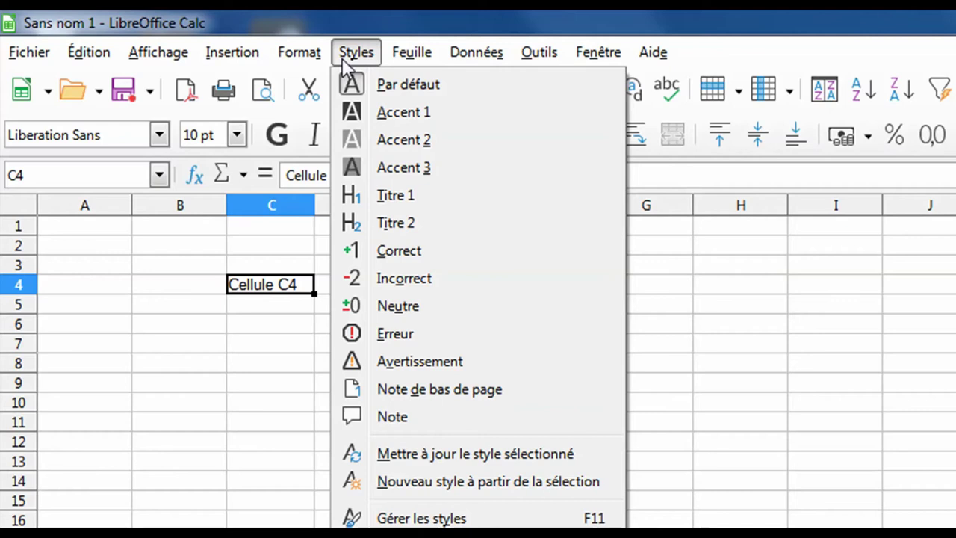
mouse_move(398, 54)
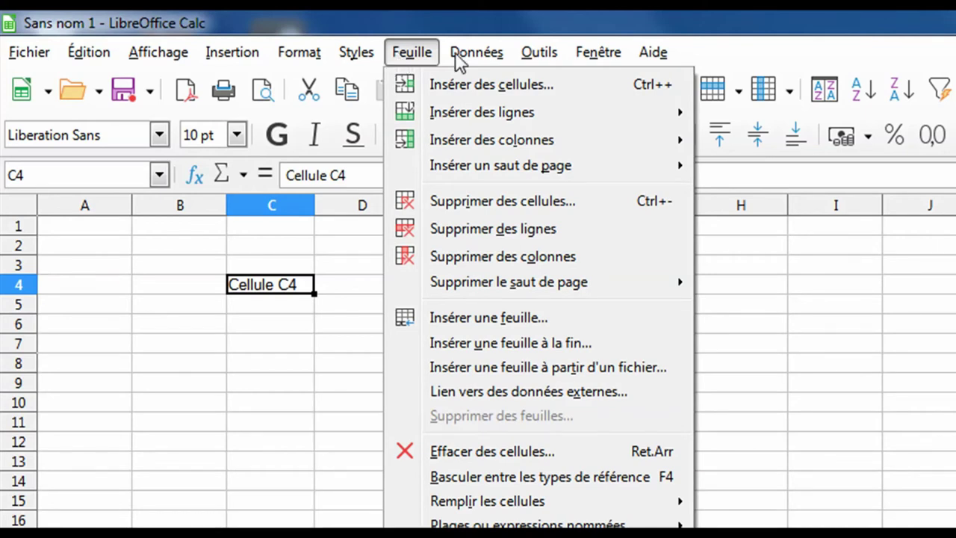
mouse_move(474, 60)
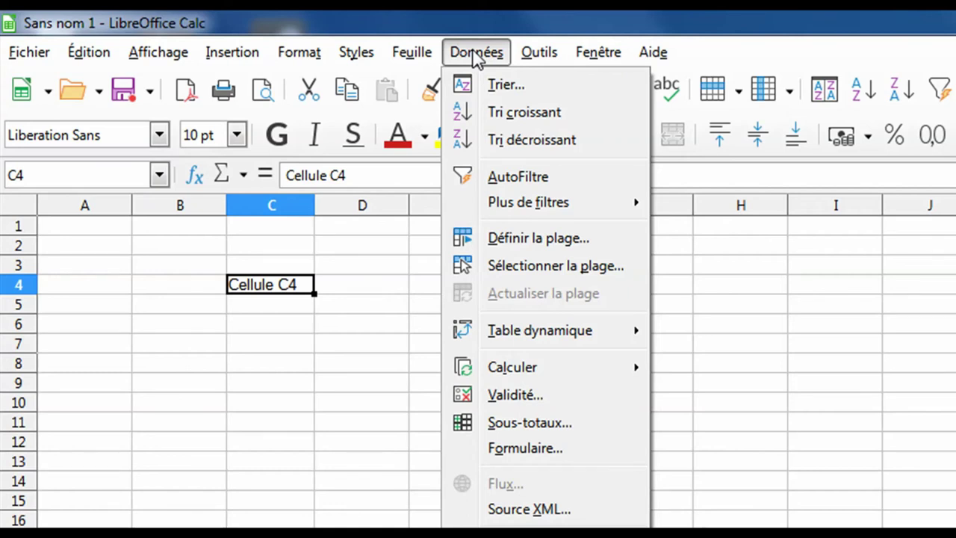
mouse_move(533, 55)
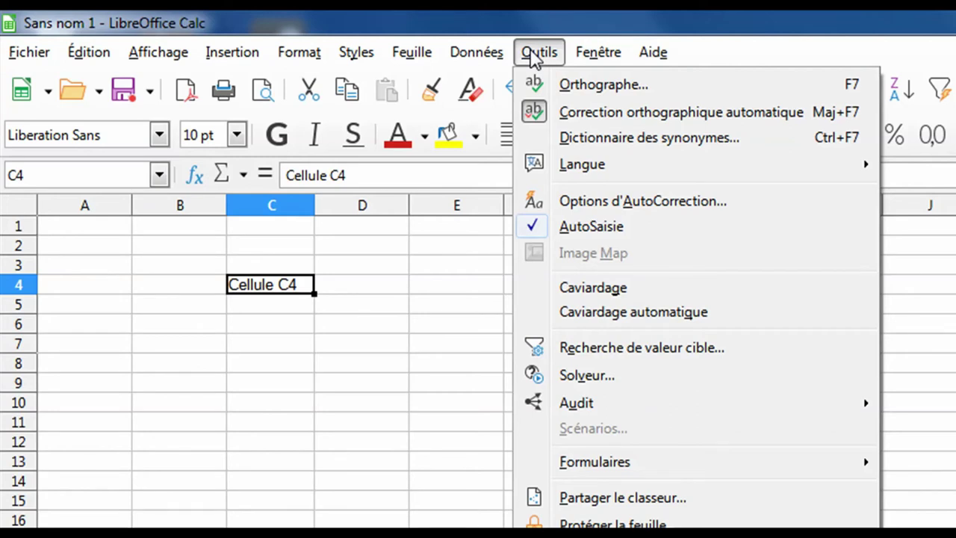
mouse_move(583, 59)
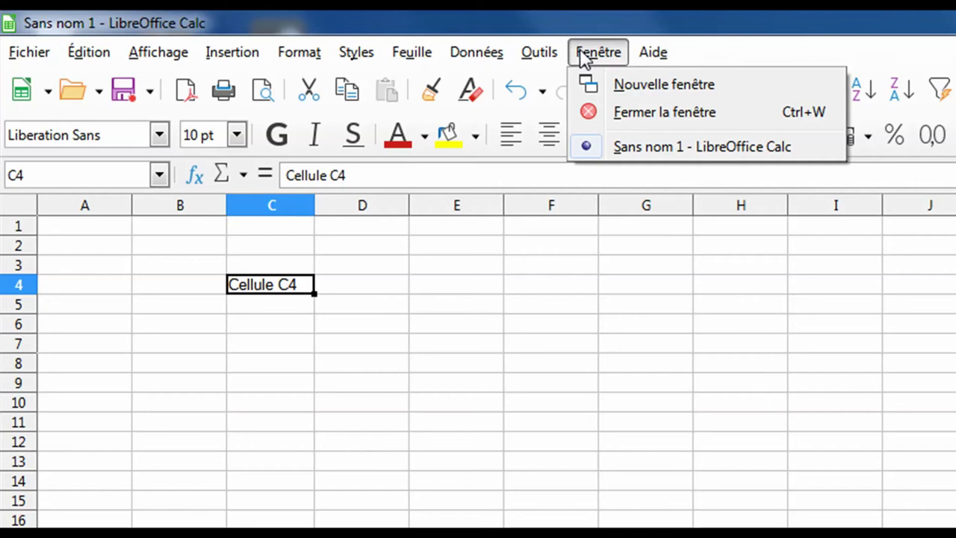
mouse_move(663, 55)
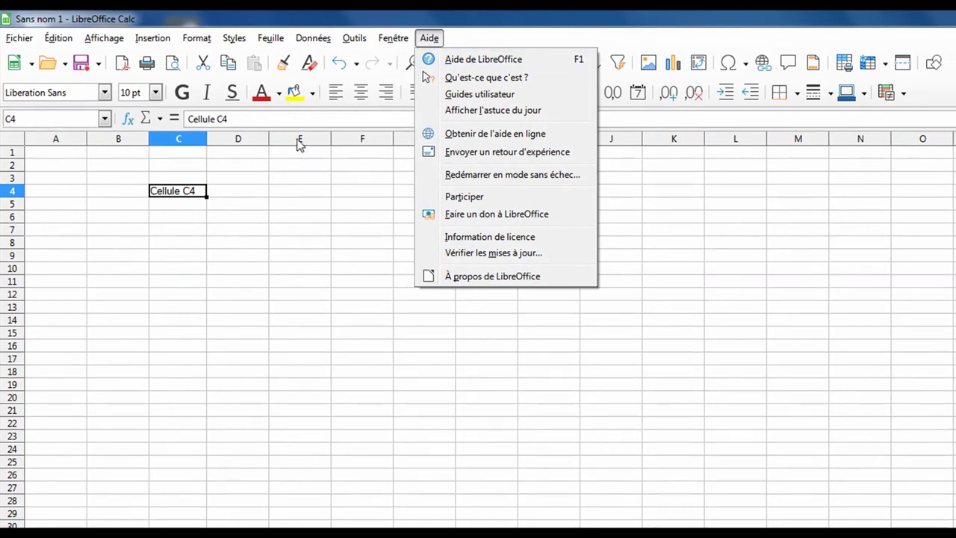
left_click(309, 179)
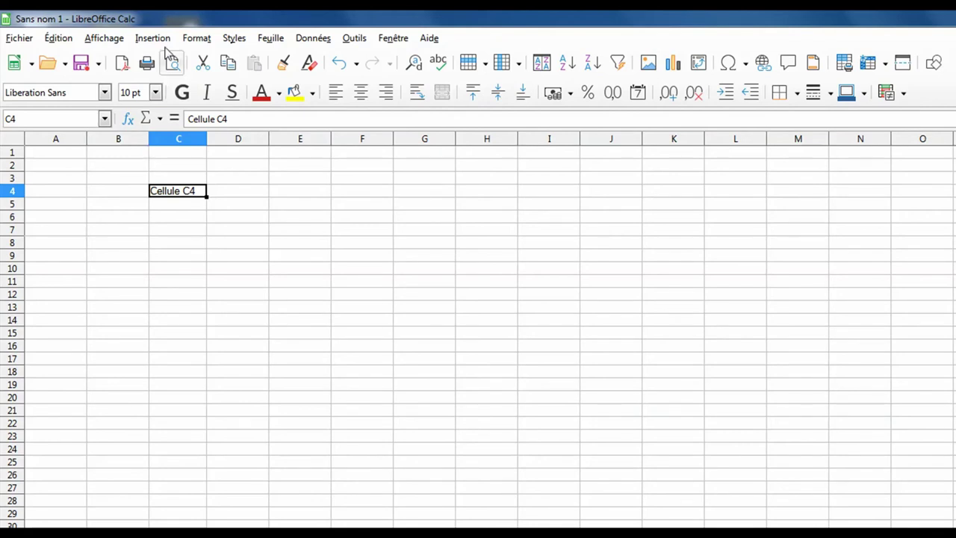
Step: Go directly to cell F8 by its reference and enter "bonjour" in it
left_click(53, 118)
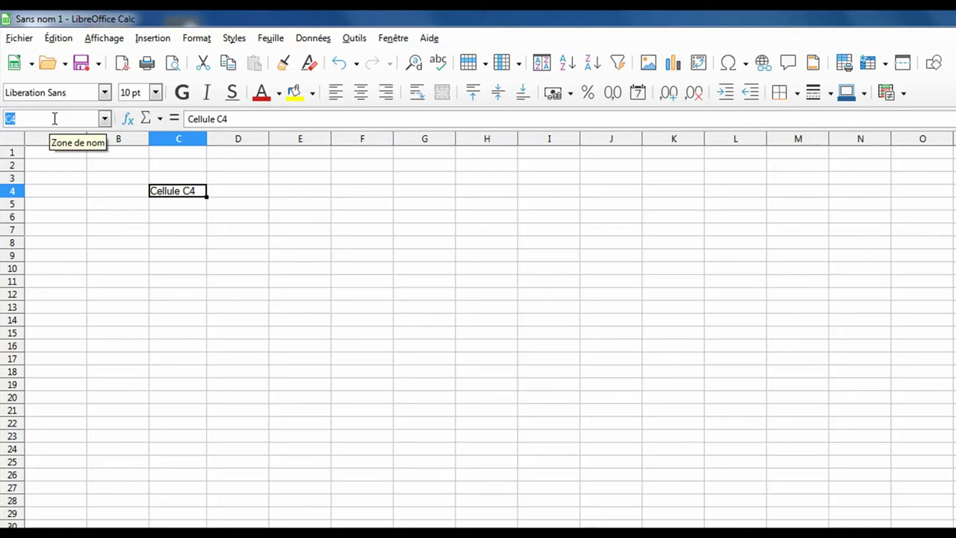
type("F8")
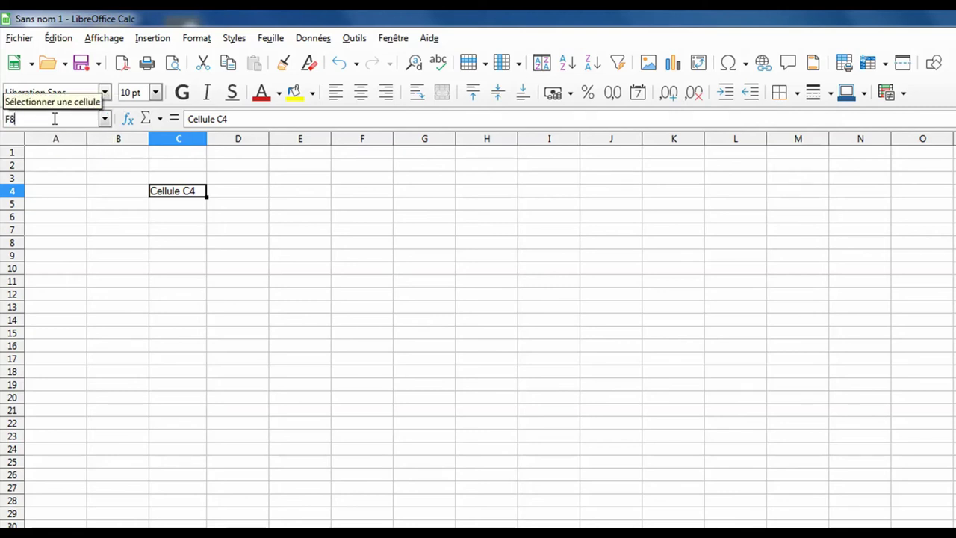
key("Return")
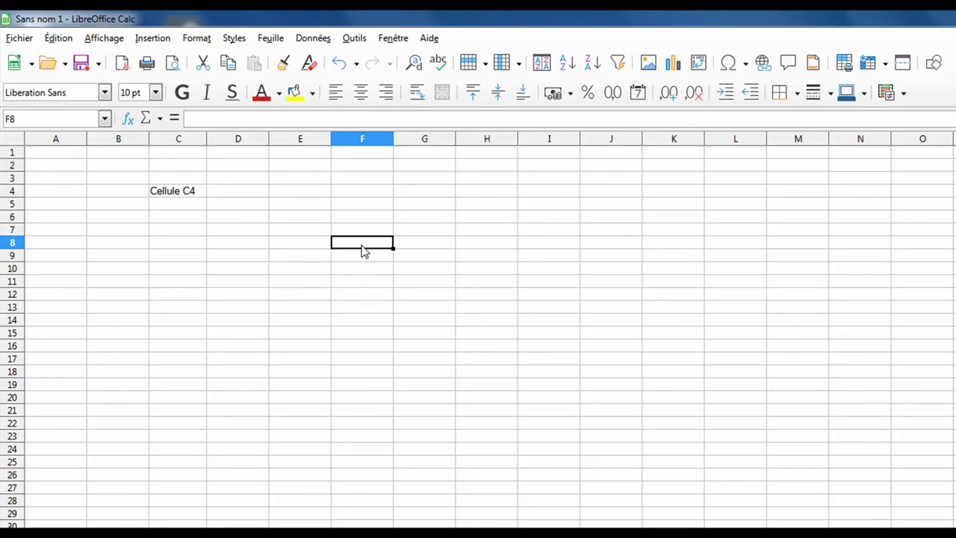
left_click(228, 119)
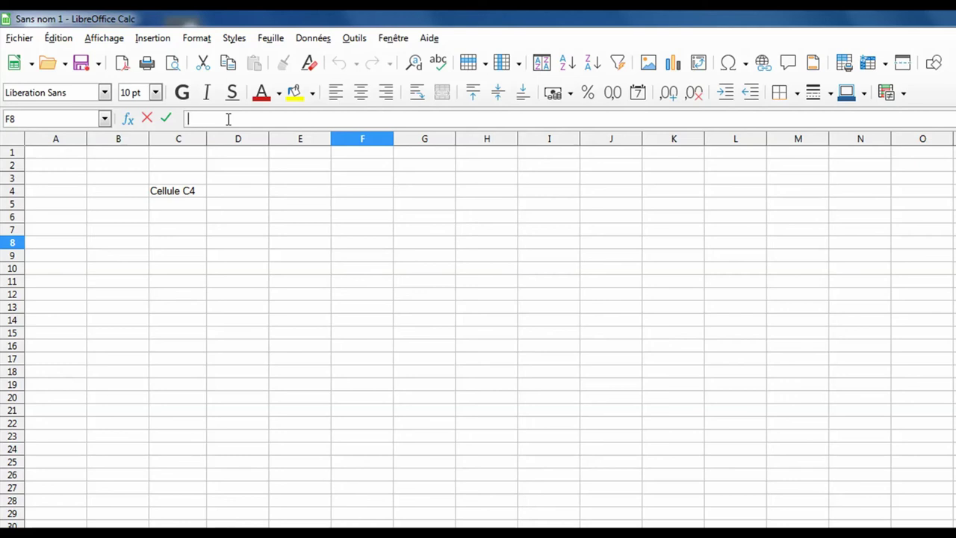
type("bonjour")
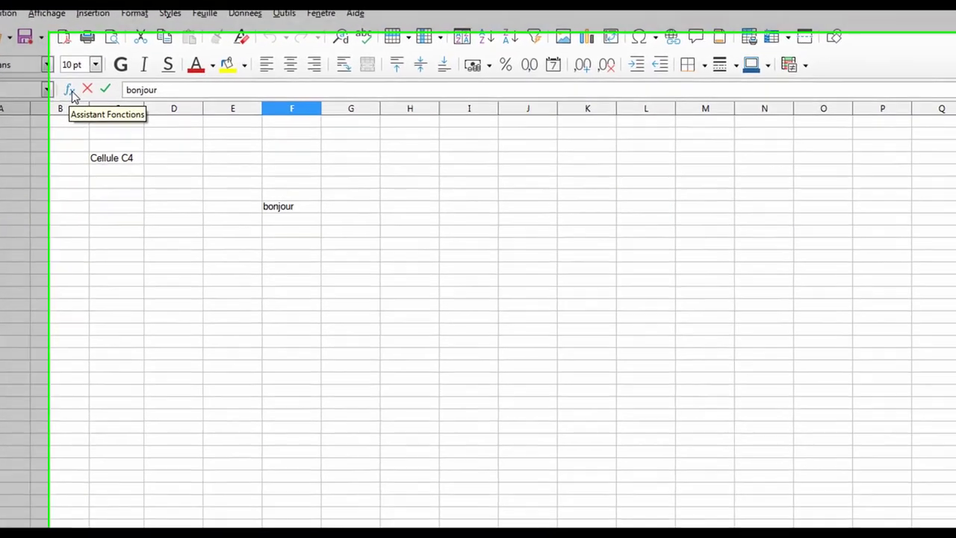
Step: Open the Function Wizard to view the list of functions, and cancel it without inserting one
left_click(71, 93)
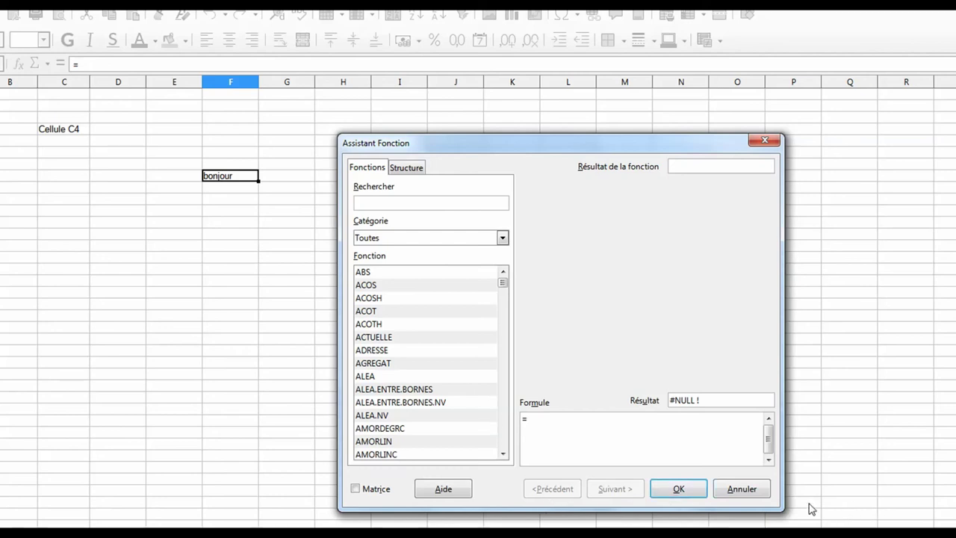
left_click(734, 490)
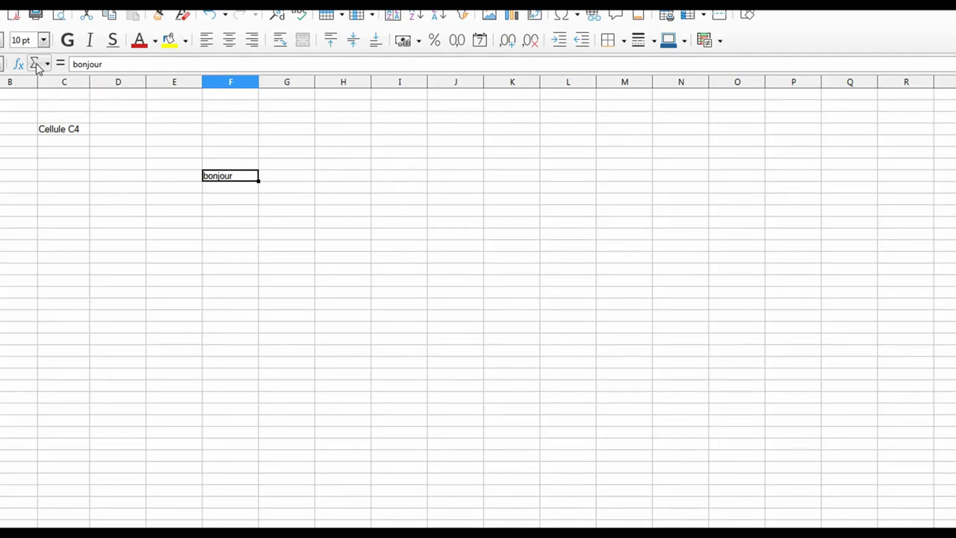
left_click(36, 67)
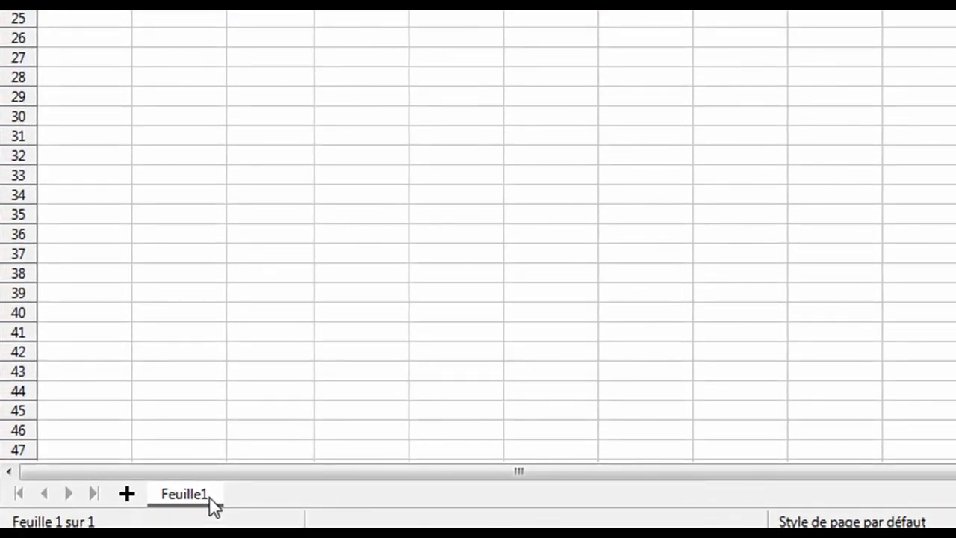
Step: Add a second sheet to the workbook and switch between the two sheets, ending on Feuille1
left_click(127, 495)
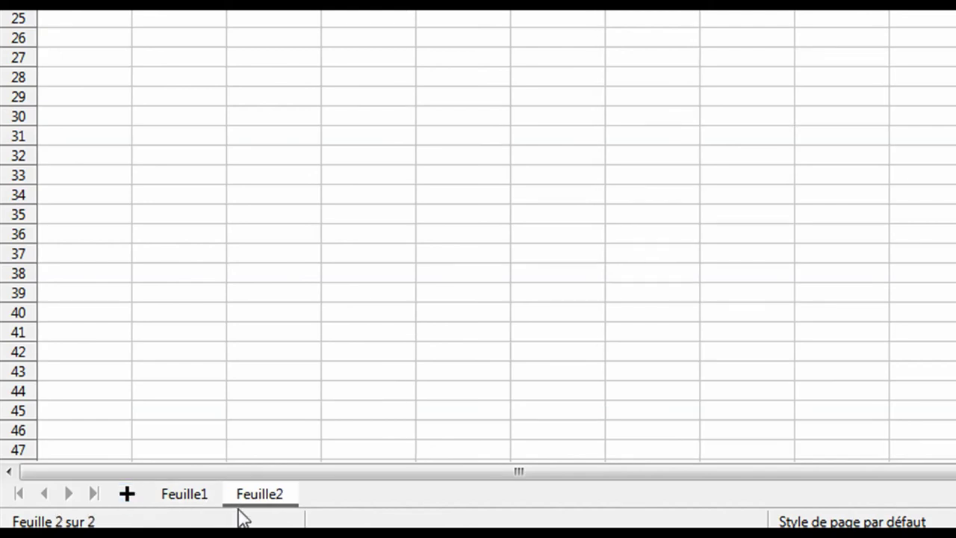
left_click(191, 505)
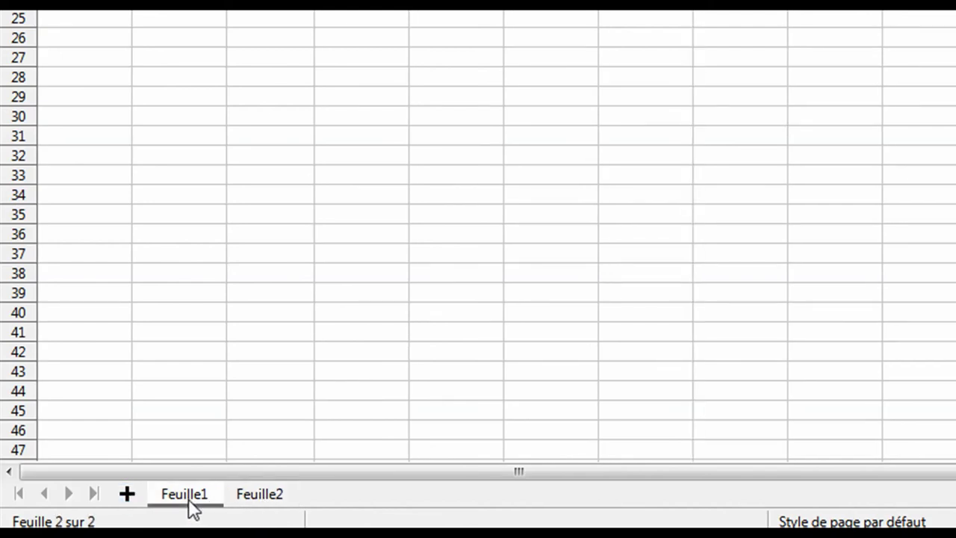
left_click(256, 505)
left_click(209, 505)
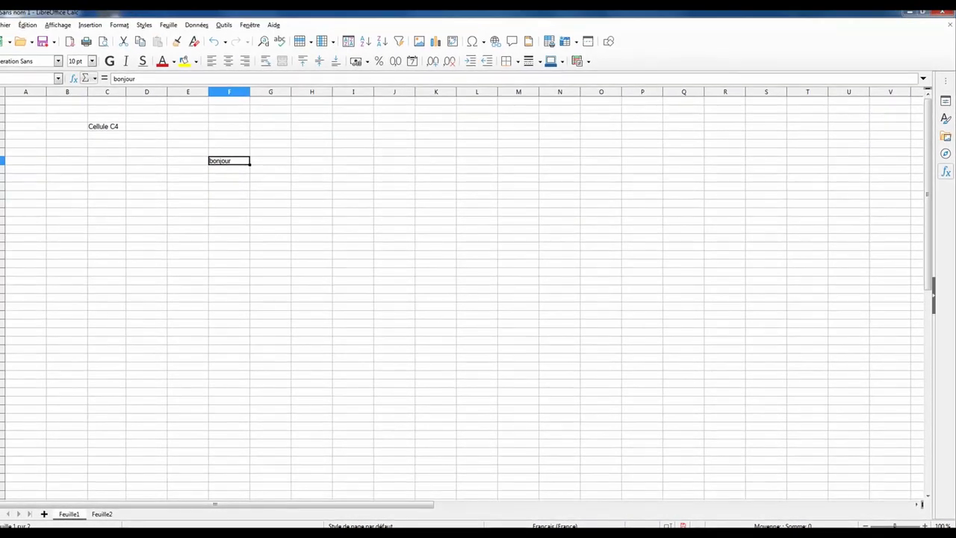
Step: Try smaller and larger zoom levels on Feuille1 and return the zoom to 100 %
scroll(464, 298, "down", 3)
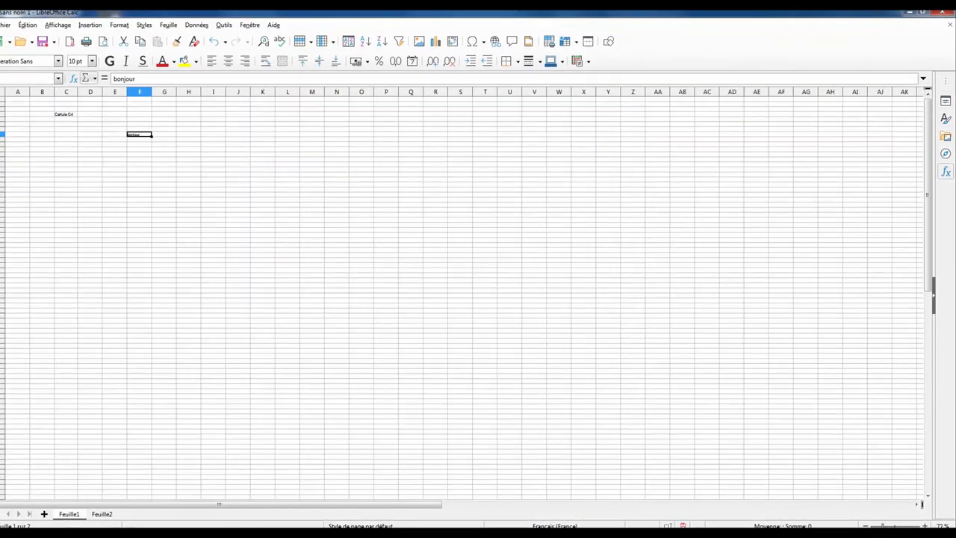
scroll(463, 299, "up", 6)
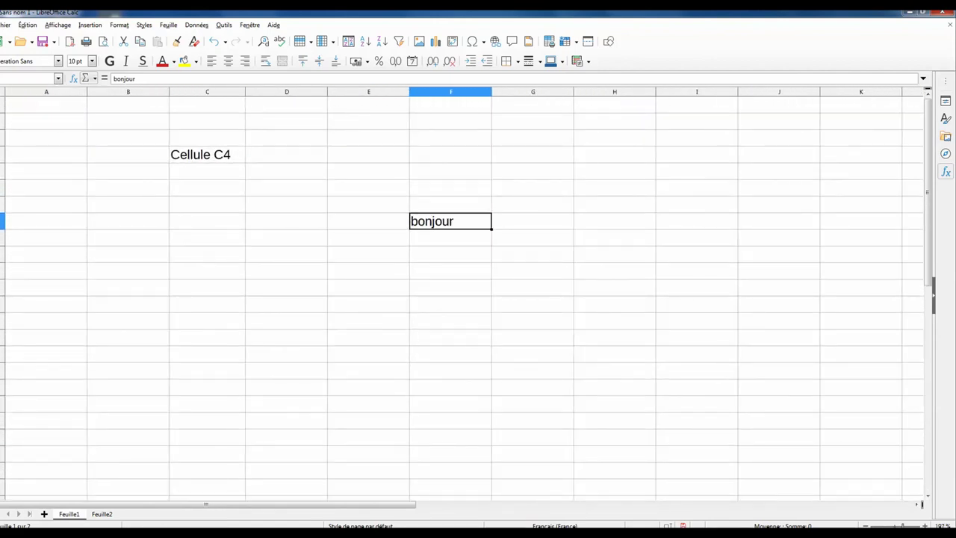
scroll(463, 299, "down", 4)
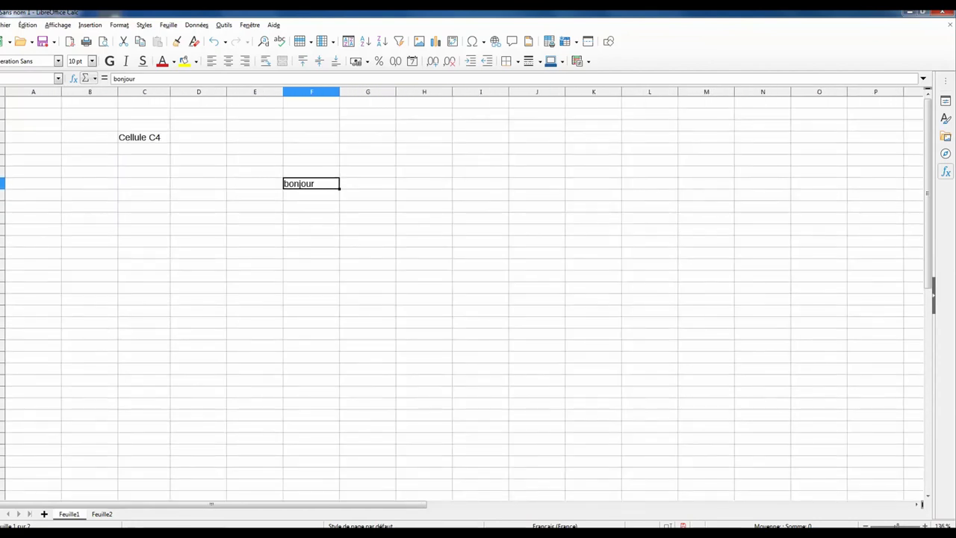
left_click(865, 527)
left_click(864, 526)
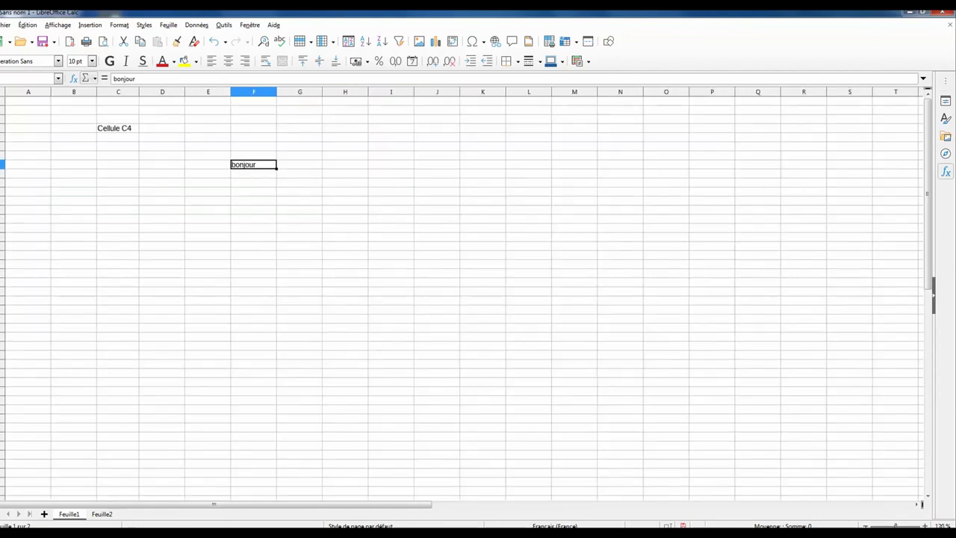
left_click(865, 526)
scroll(463, 298, "up", 3)
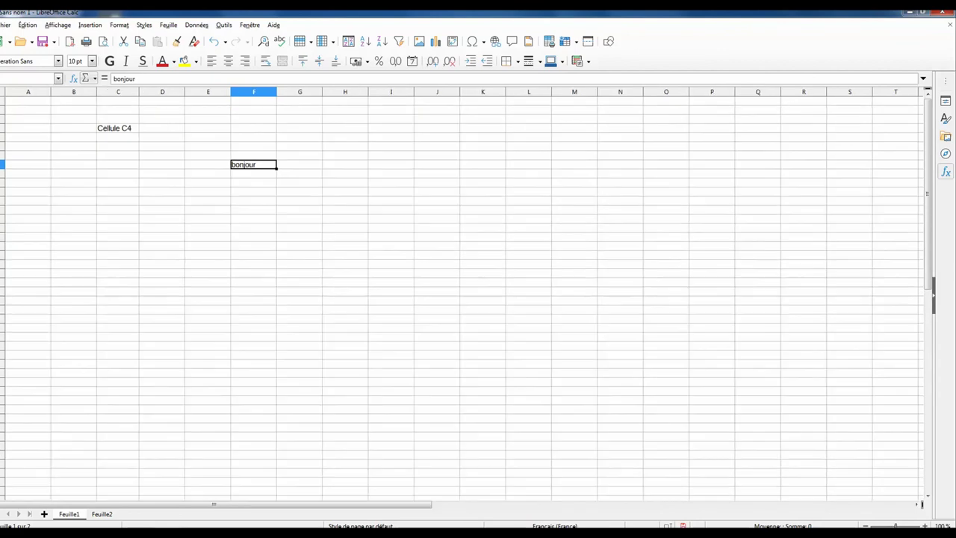